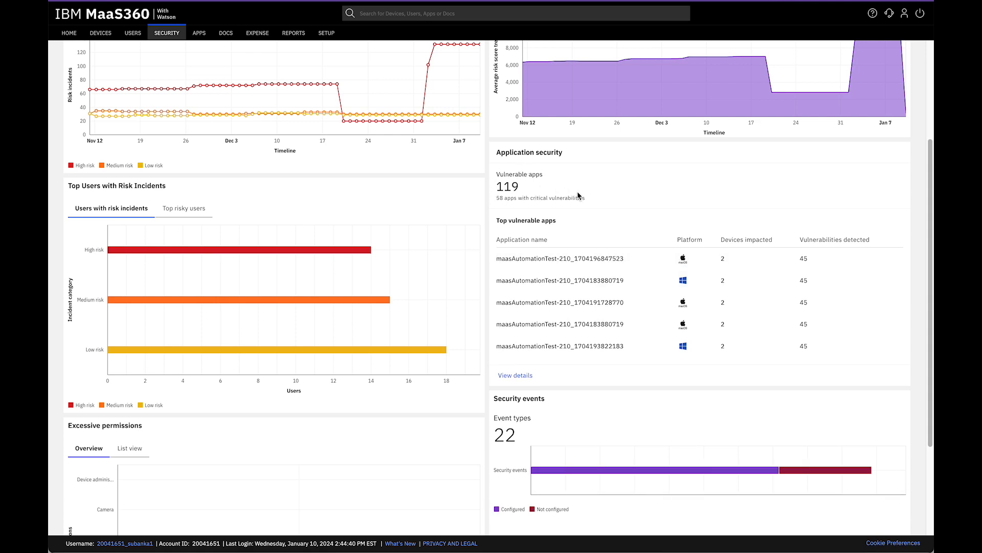
- Open the full Application security details from the dashboard's Top vulnerable apps section
left_click_drag(588, 200, 497, 199)
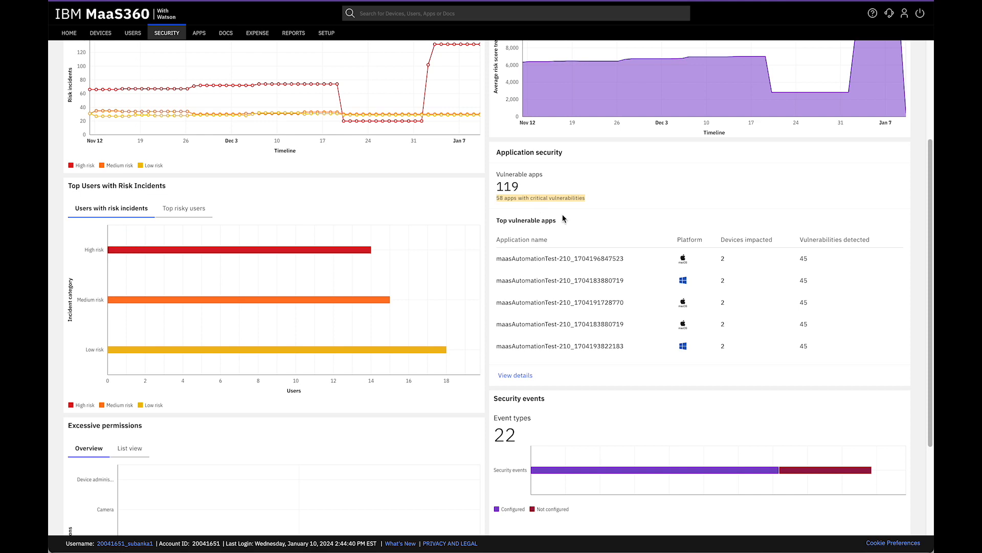
left_click(525, 380)
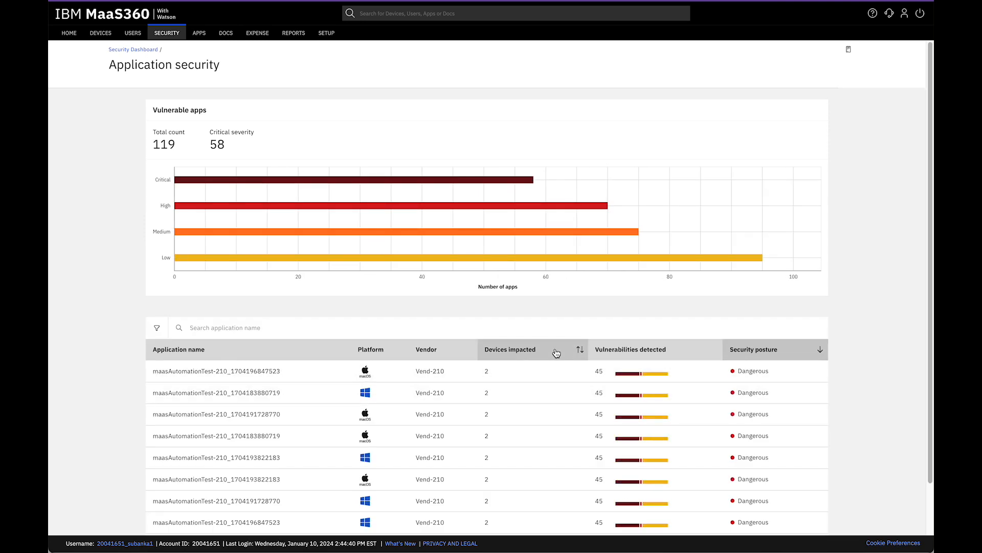
scroll(928, 378, "down", 2)
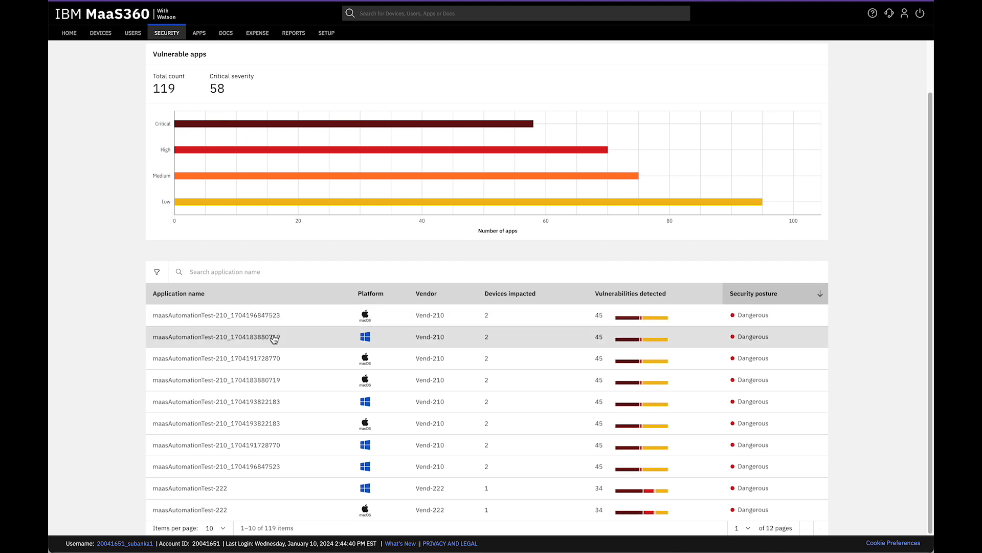
- View the vulnerable apps list's platform and vulnerability severity filter options, and search the list for "zip" before clearing the search
mouse_move(633, 338)
left_click(156, 273)
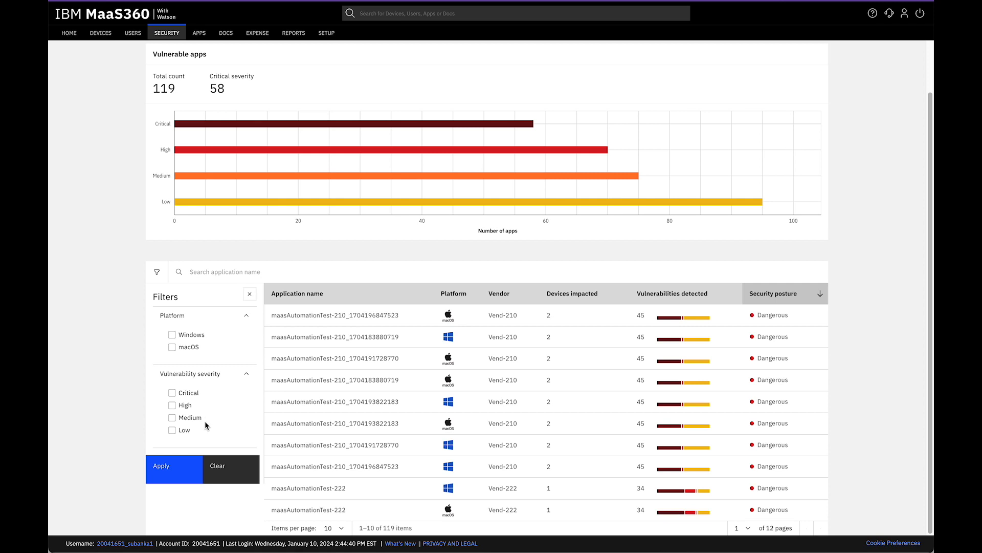
left_click(249, 294)
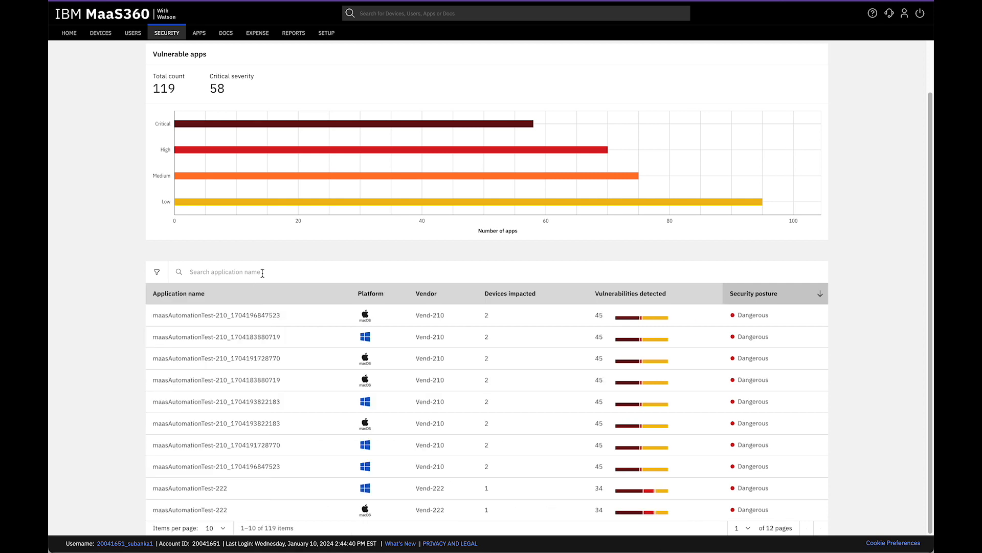
type("zip")
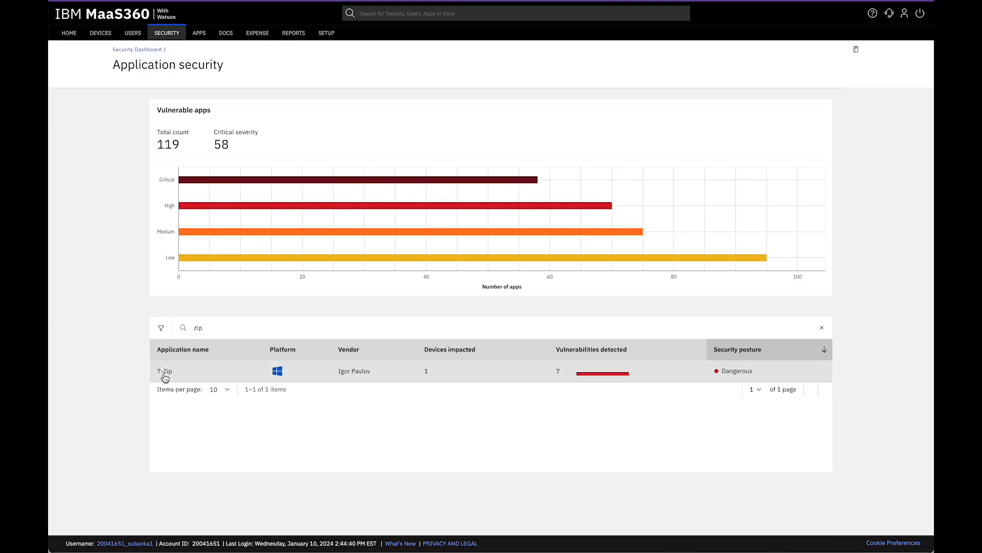
left_click(822, 329)
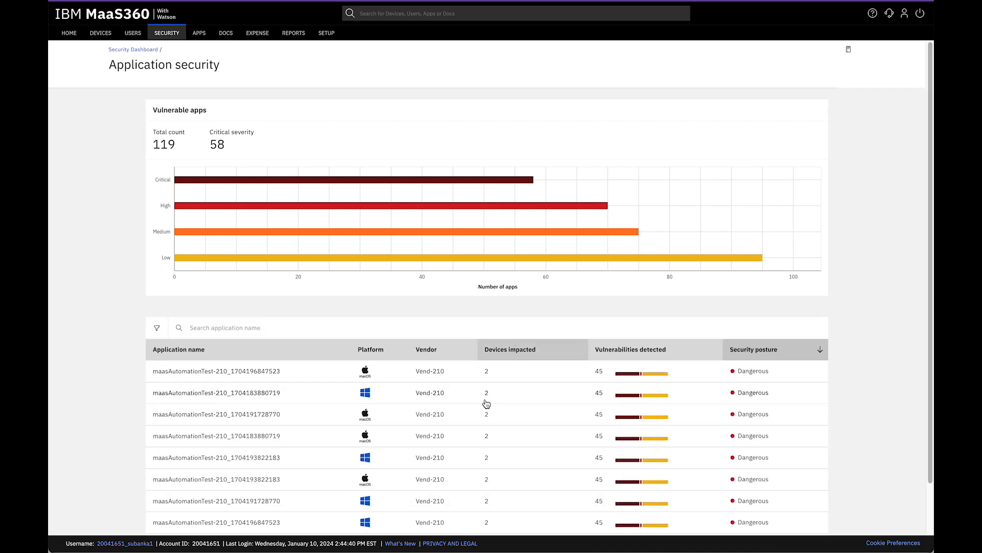
- Set the vulnerable apps list to show 100 items per page
left_click_drag(929, 460, 929, 509)
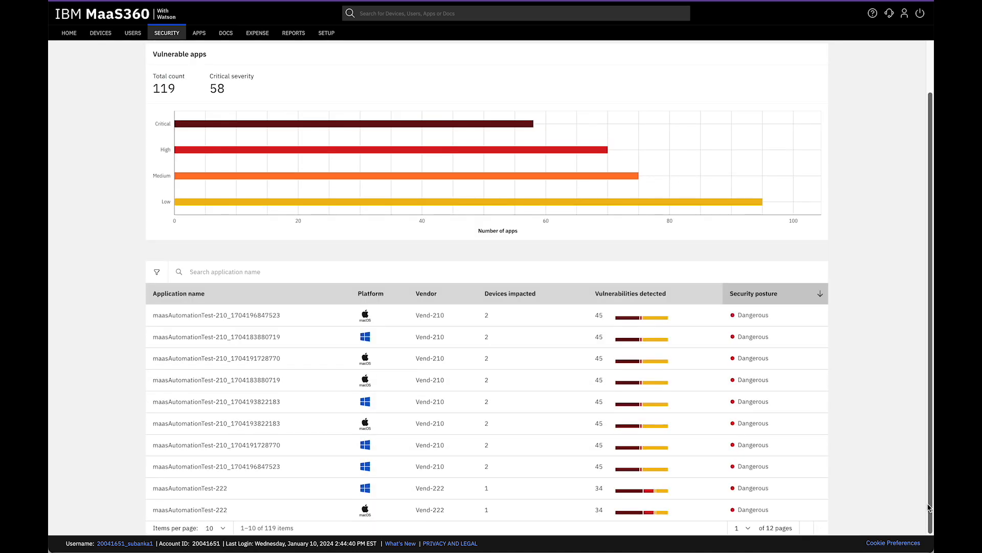
left_click(225, 529)
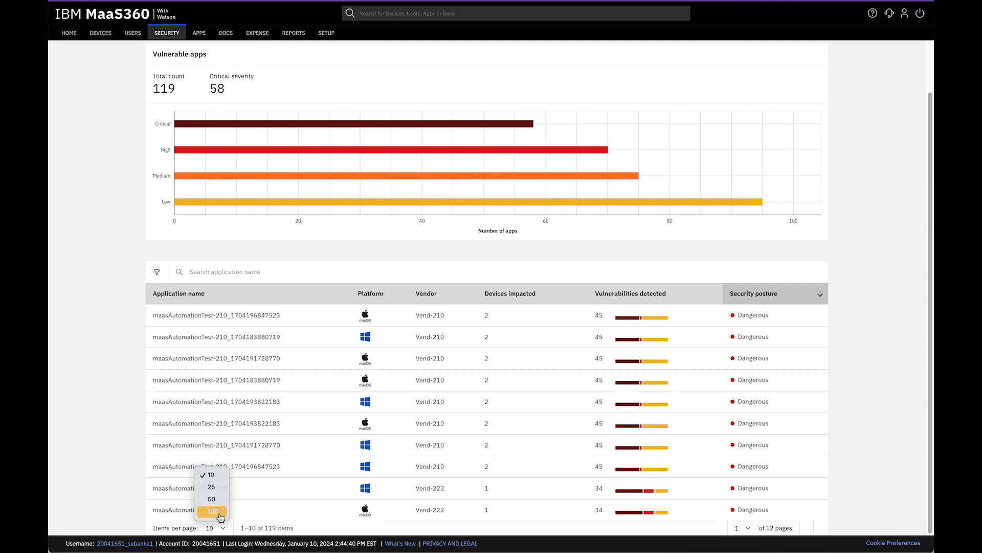
left_click(220, 515)
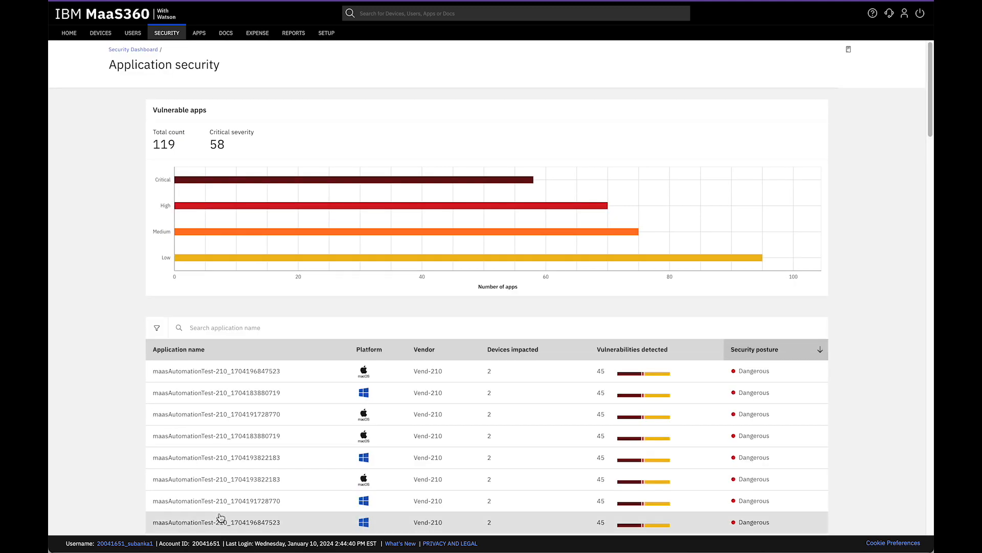
- Open the Windows app maasAutomationTest-2 and expand its App details and Security assessment sections
scroll(489, 286, "down", 15)
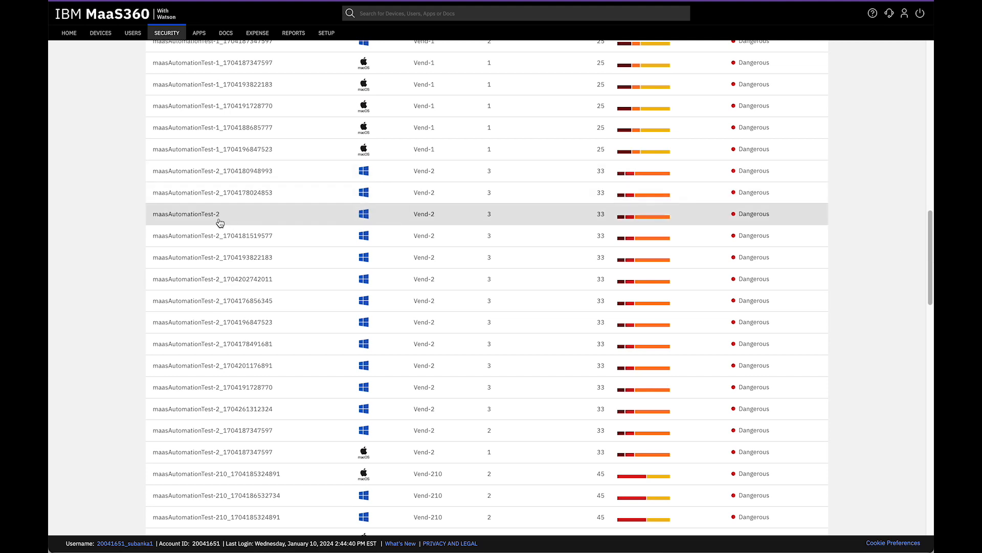
left_click(214, 221)
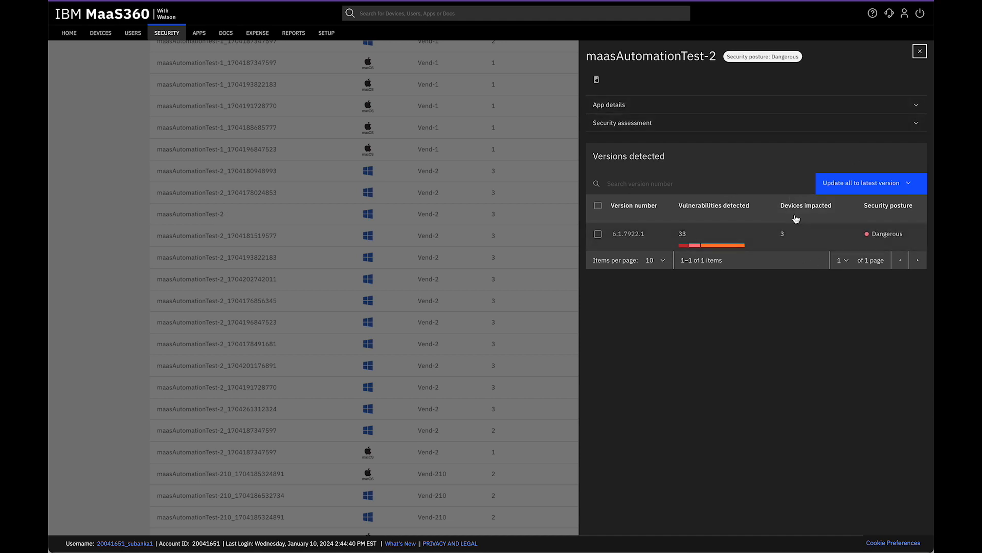
left_click(793, 109)
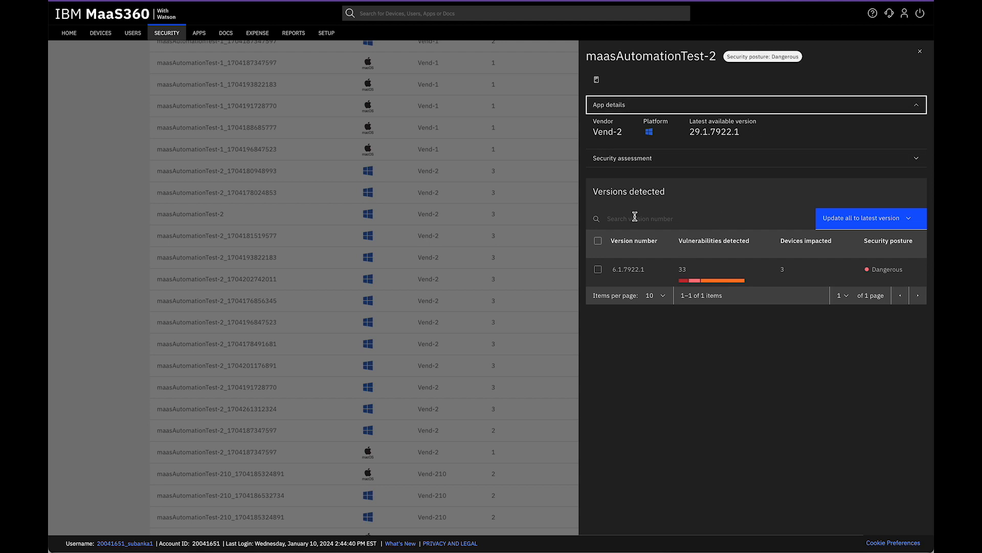
left_click(658, 160)
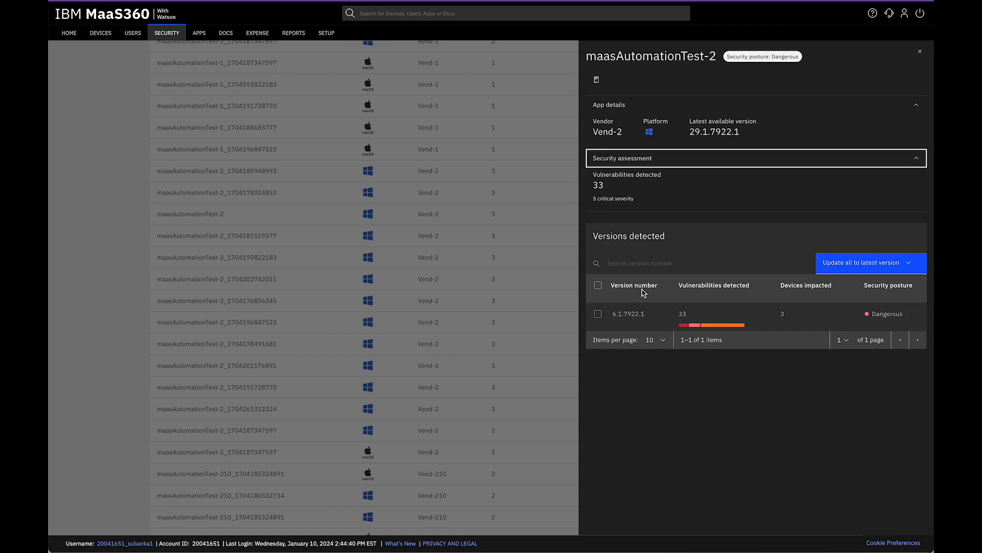
- View the notification form for all devices impacted by maasAutomationTest-2 and cancel it without sending
left_click(868, 271)
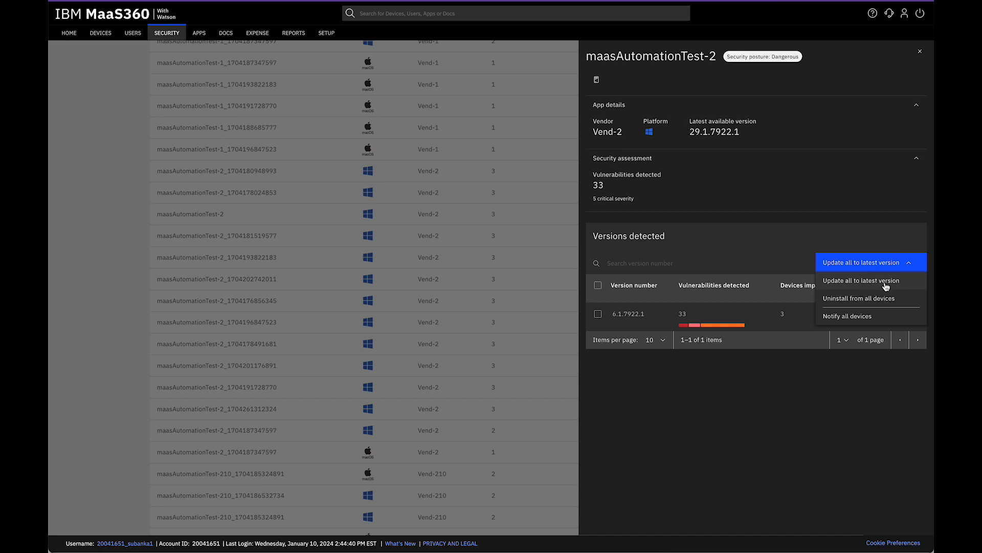
left_click(864, 316)
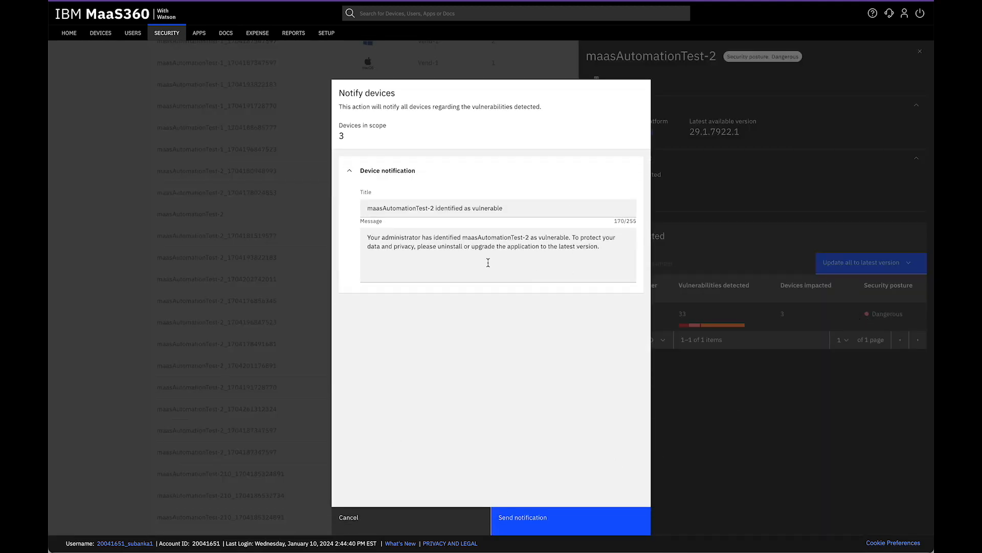
left_click(381, 525)
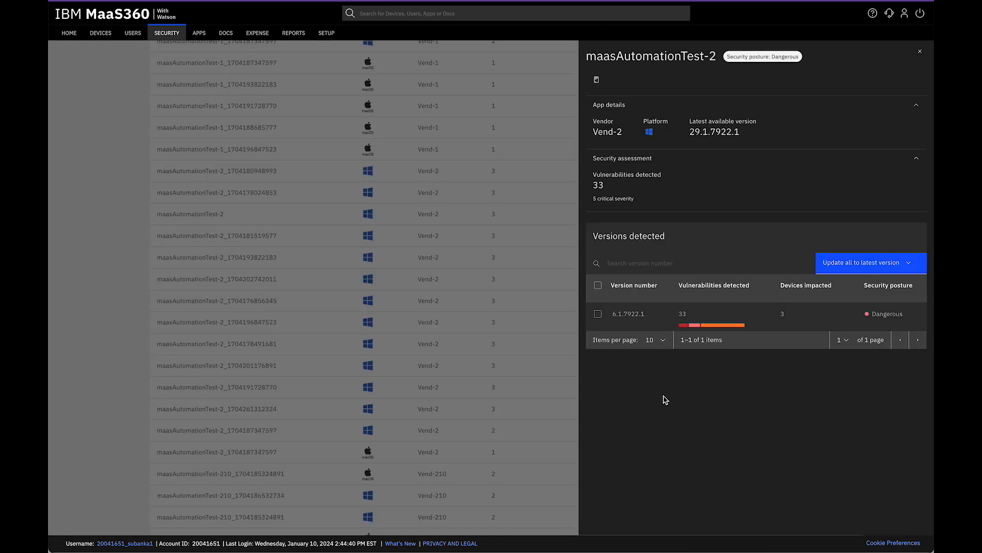
- Open the vulnerability details of version 6.1.7922.1, view the NVD entry for CVE-2022-29398, and return to the app version
left_click(784, 314)
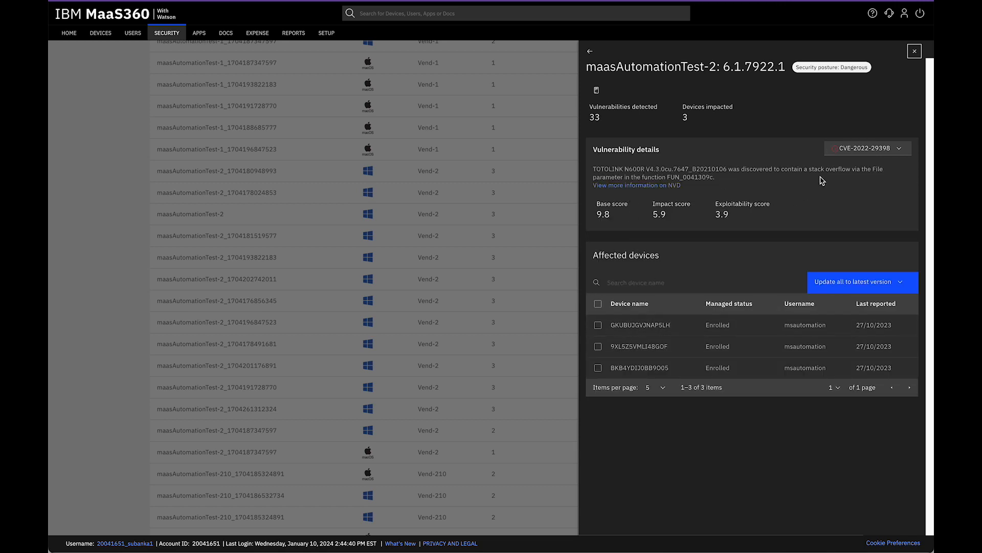
left_click(638, 187)
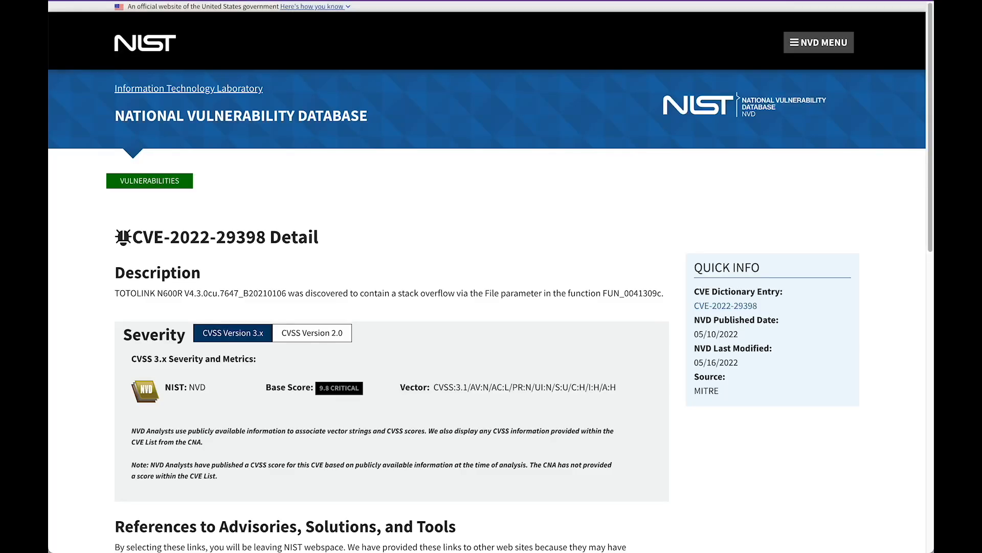
key("super+w")
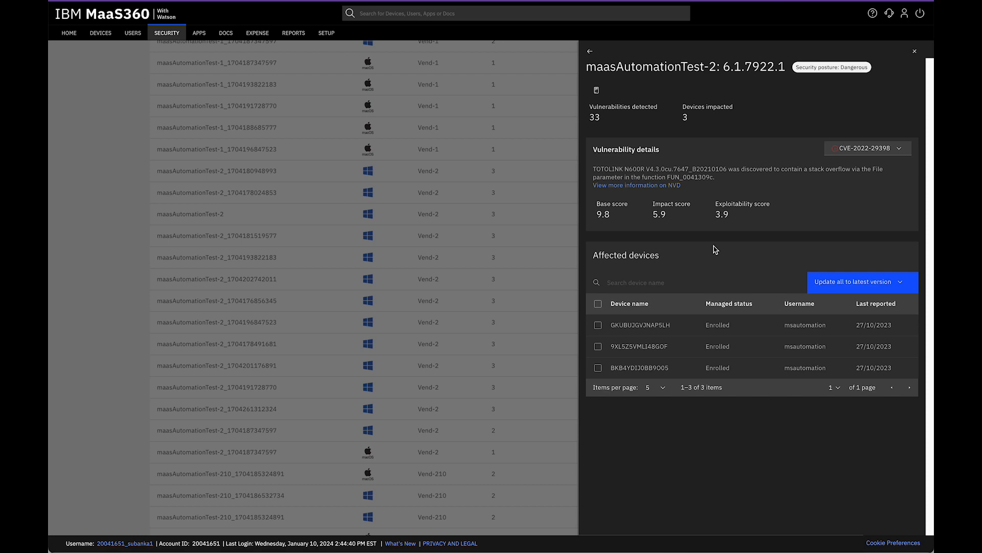
- Open the admin actions history for this app version and clear all of its filters
left_click(597, 91)
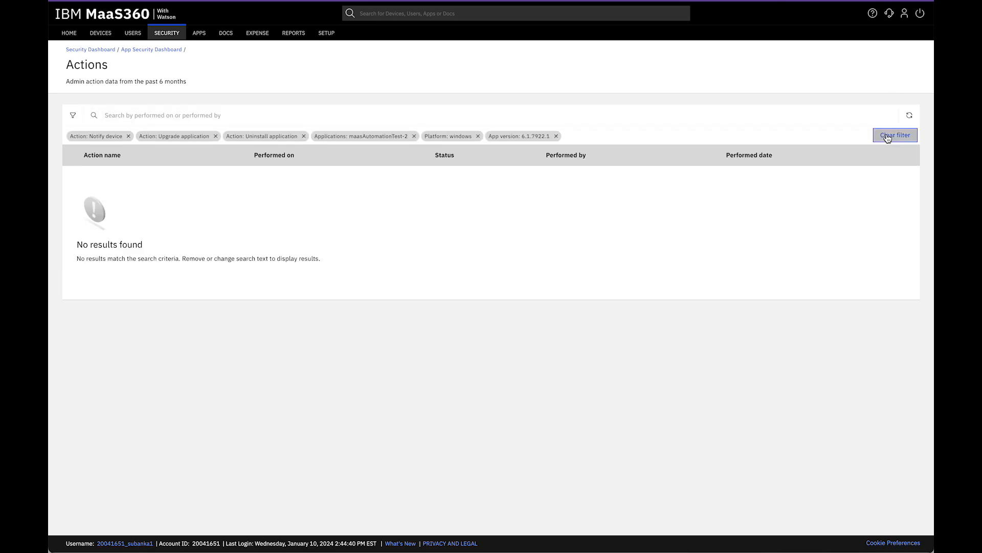
left_click(893, 134)
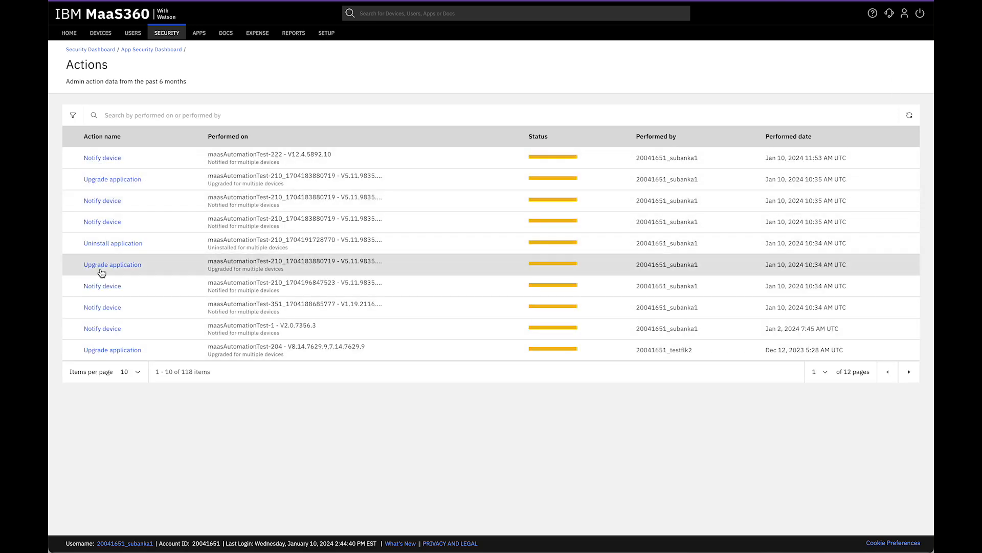
- Return to the App Security Dashboard and sort the vulnerable apps by security posture with the safe apps first
left_click(149, 49)
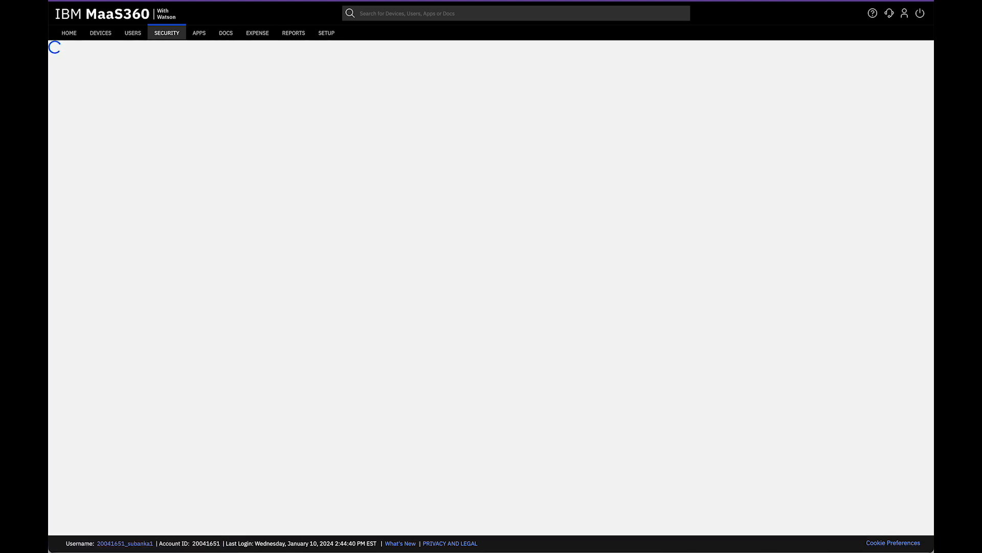
scroll(930, 342, "down", 2)
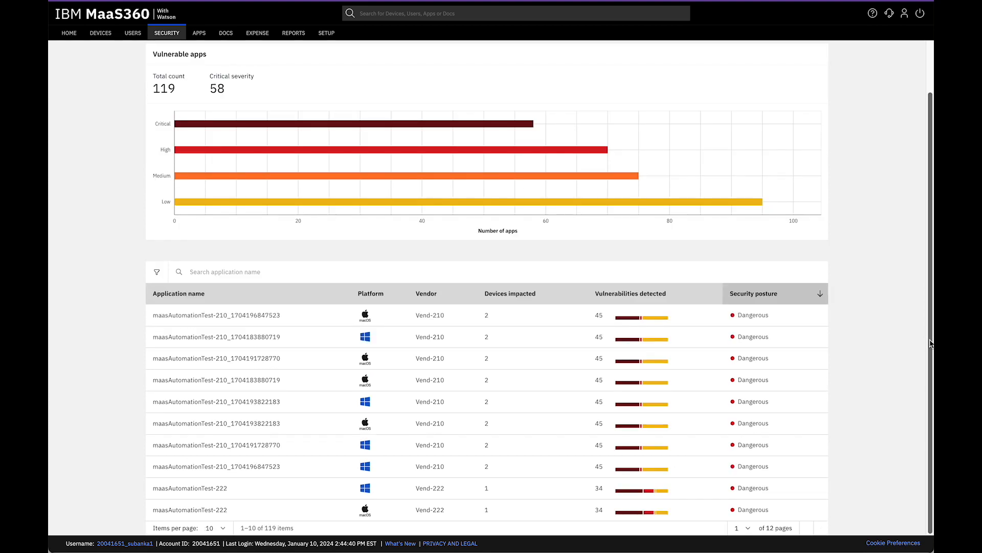
left_click(791, 291)
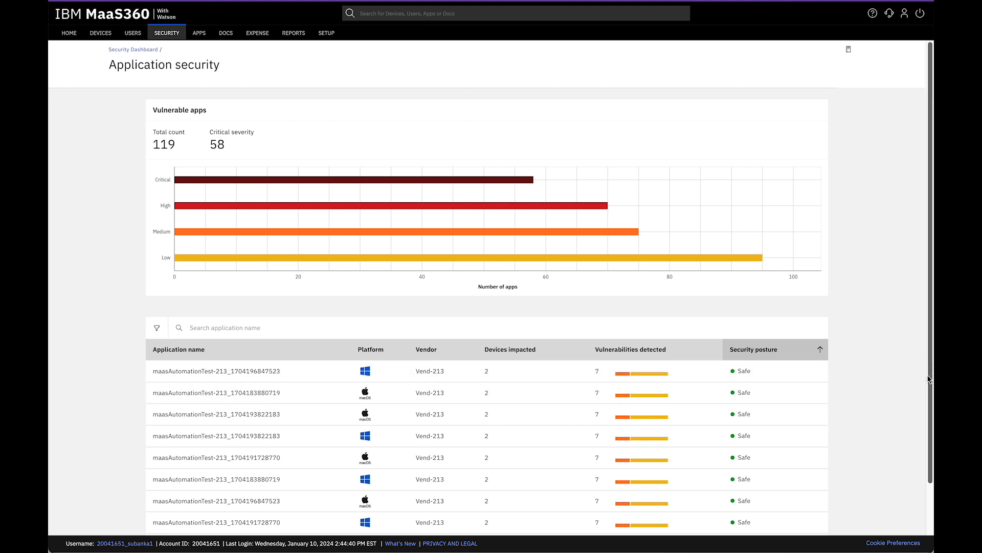
- Show 100 items per page in the app list sorted by security posture
scroll(930, 380, "down", 2)
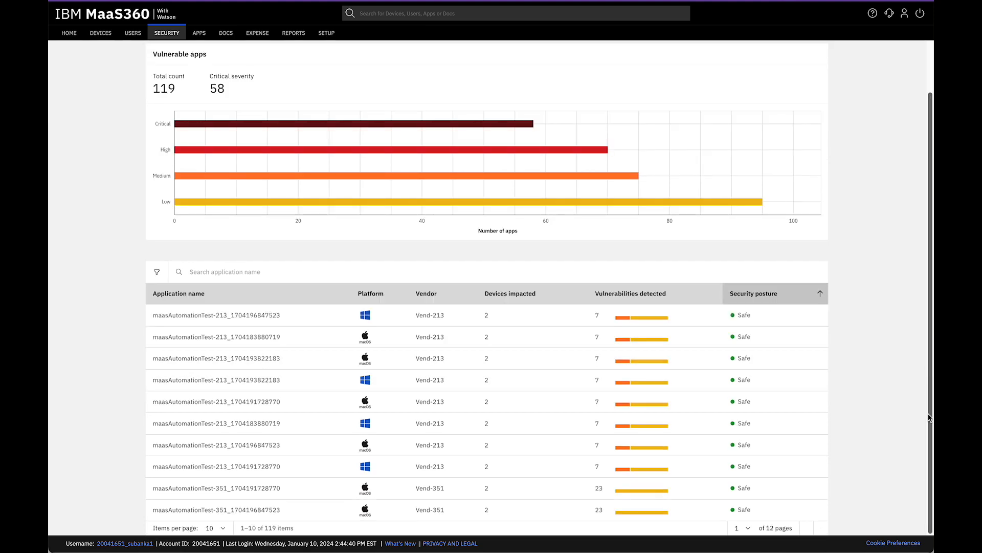
left_click(747, 527)
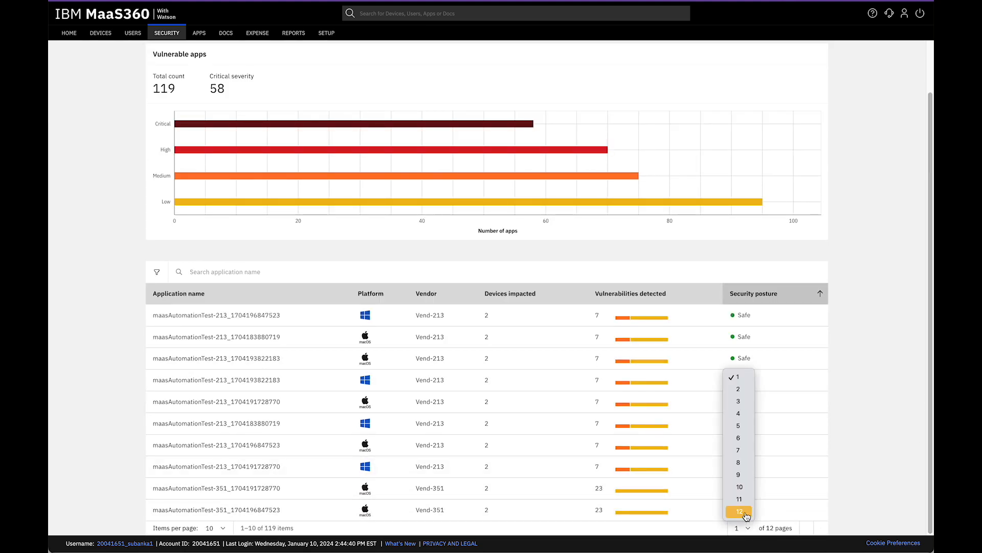
left_click(218, 531)
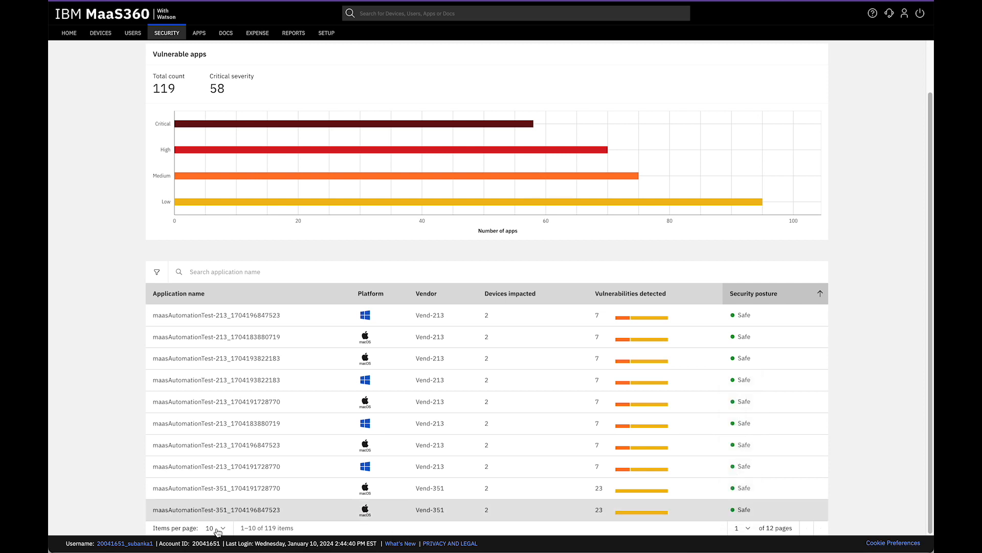
left_click(220, 529)
left_click(214, 512)
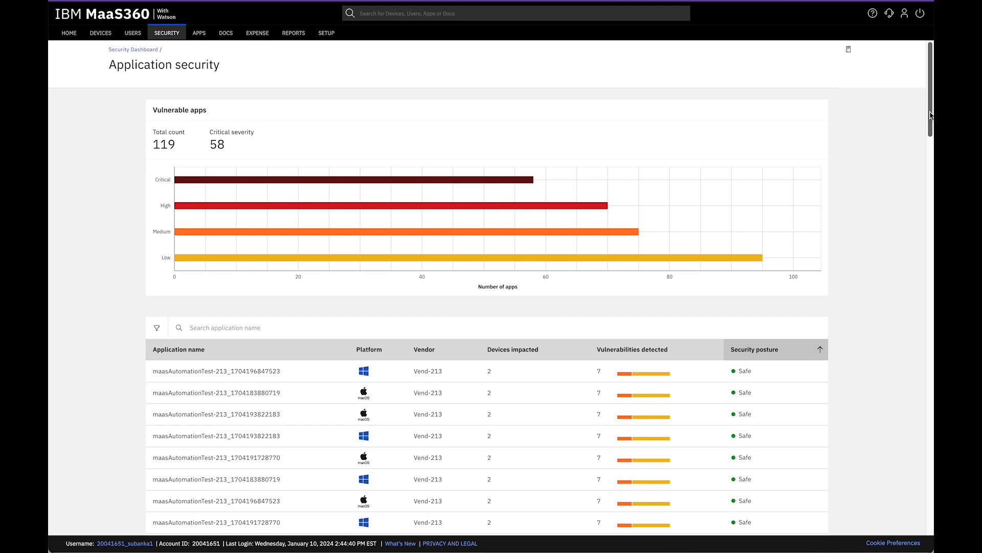
- Look through the security postures in the sorted app list, and return to the Application security section of the Security Dashboard
left_click_drag(930, 115, 930, 222)
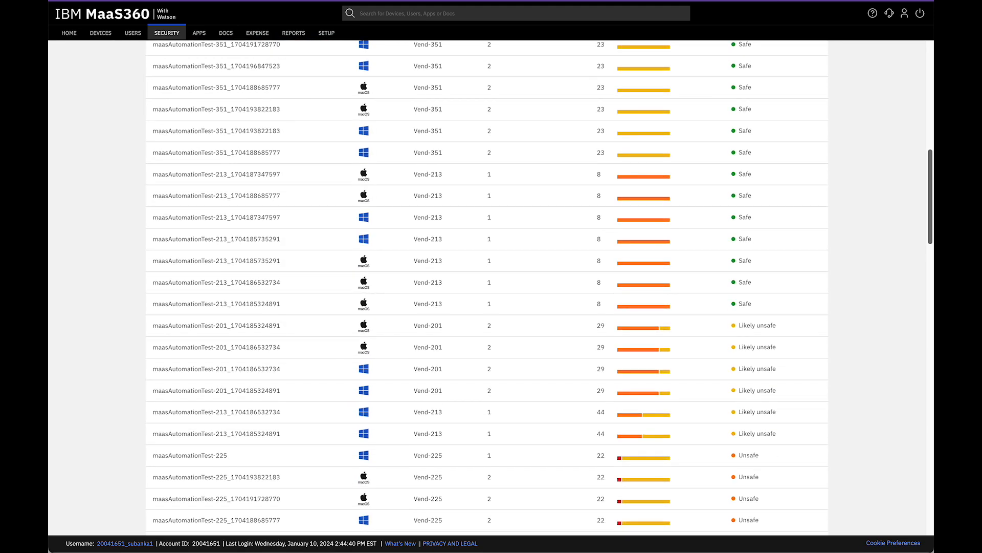
scroll(487, 288, "down", 3)
scroll(487, 288, "down", 9)
scroll(487, 288, "down", 2)
left_click_drag(932, 345, 933, 47)
left_click(143, 51)
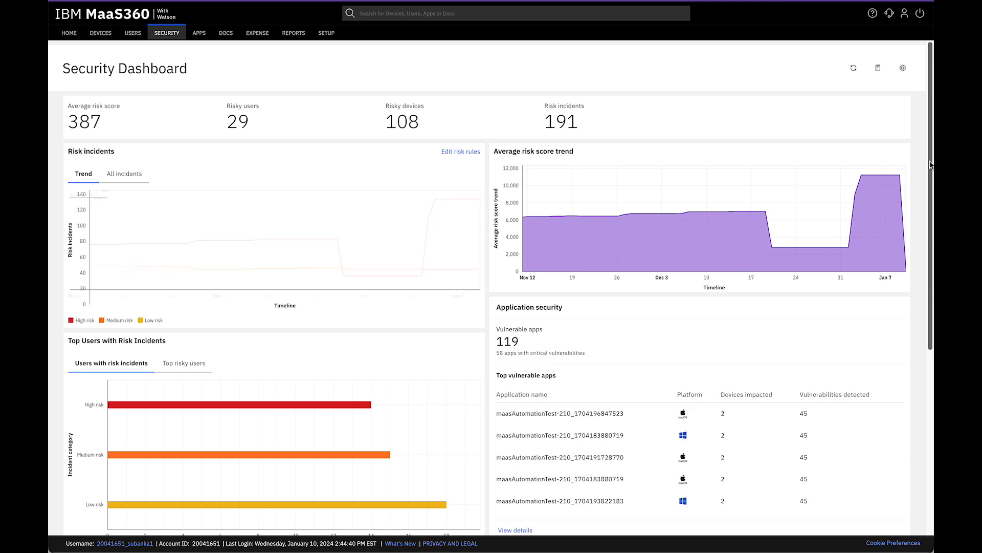
left_click_drag(930, 197, 930, 251)
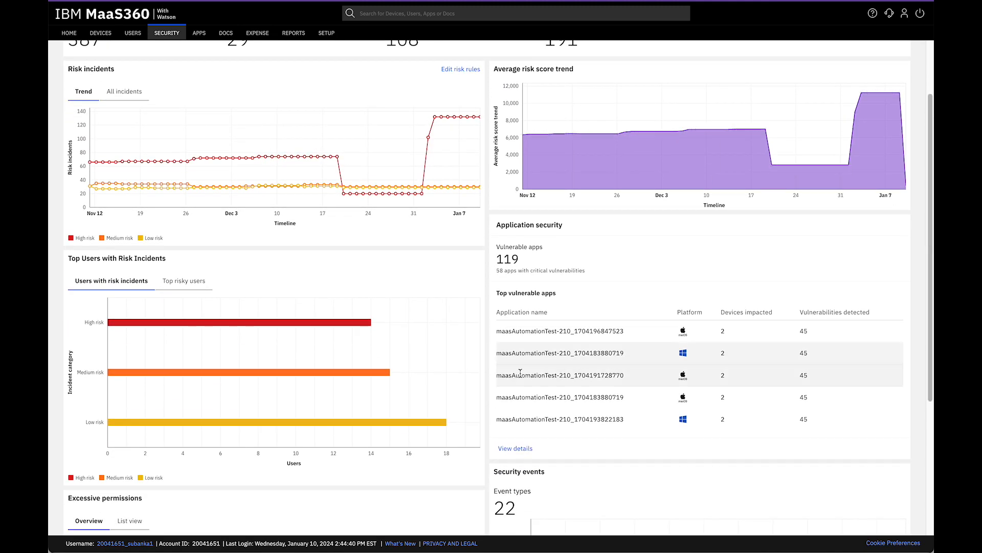